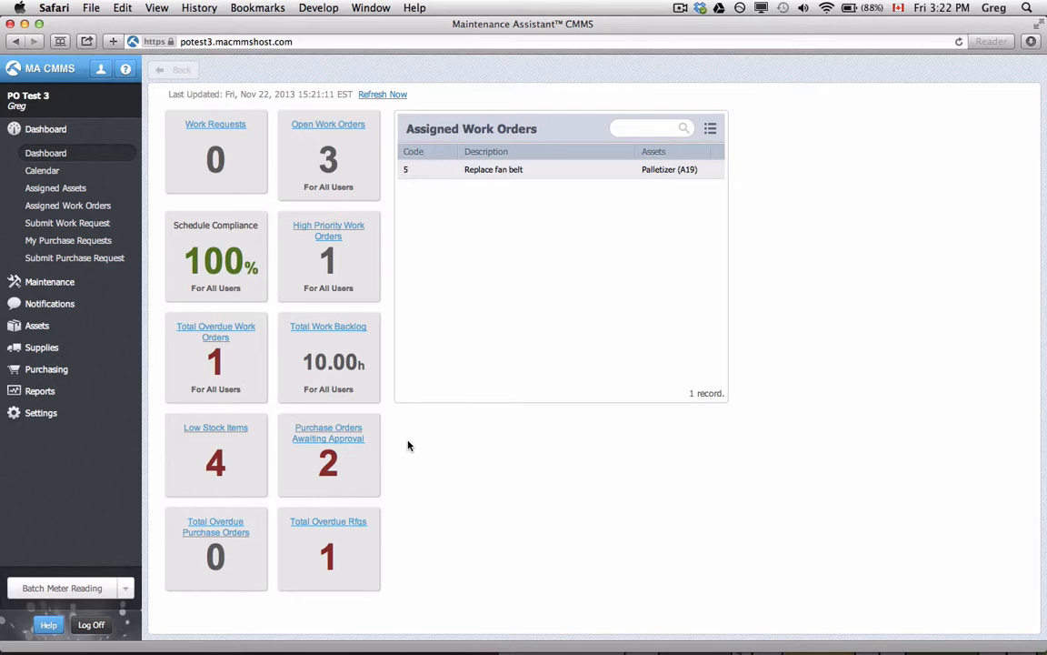
Go to the purchase orders list in the purchasing module and start a new purchase order
{"action": "left_click", "coordinate": [49, 282]}
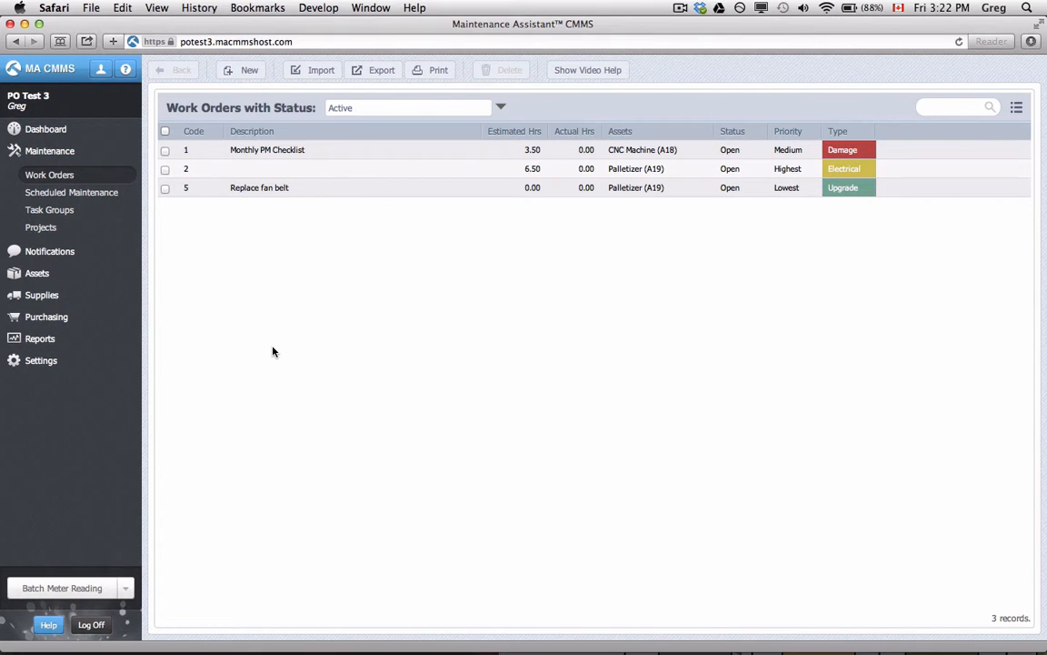
{"action": "left_click", "coordinate": [82, 316]}
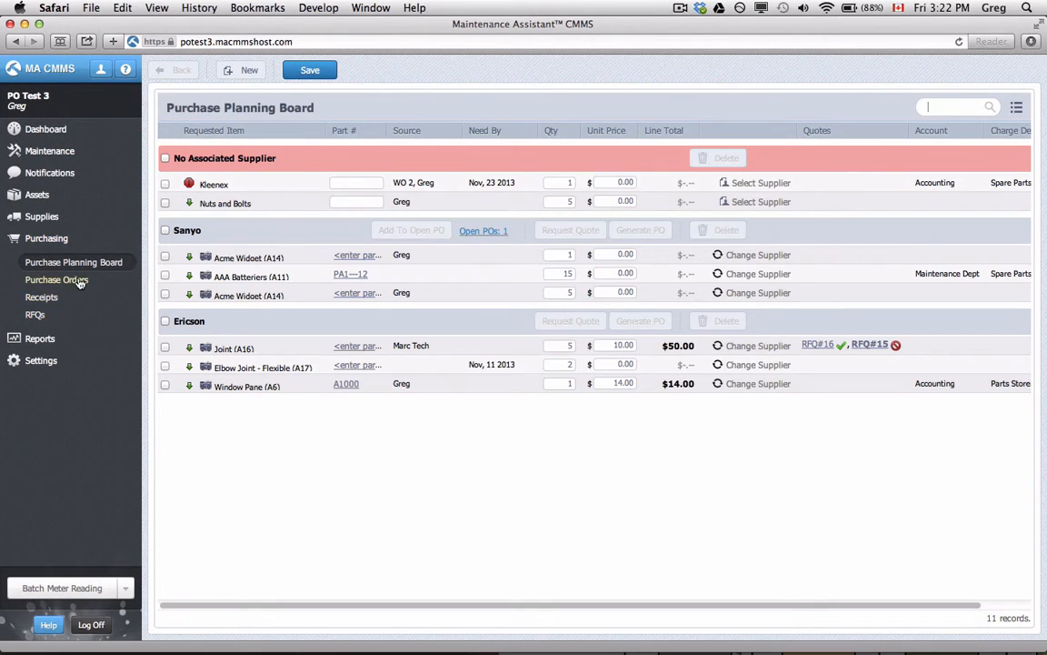
{"action": "left_click", "coordinate": [68, 279]}
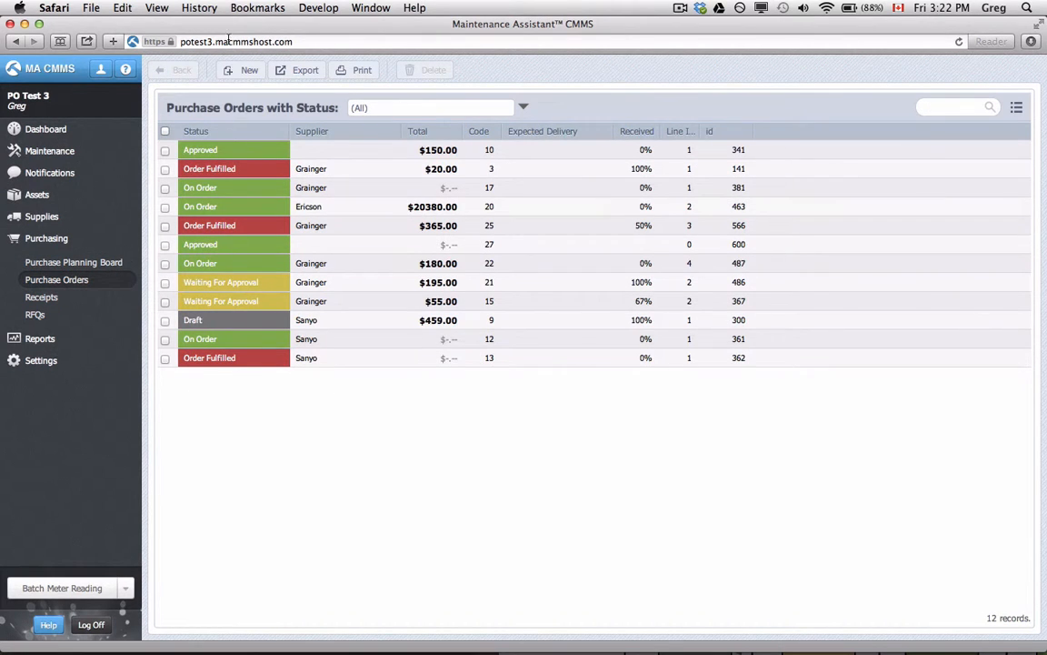
{"action": "left_click", "coordinate": [258, 78]}
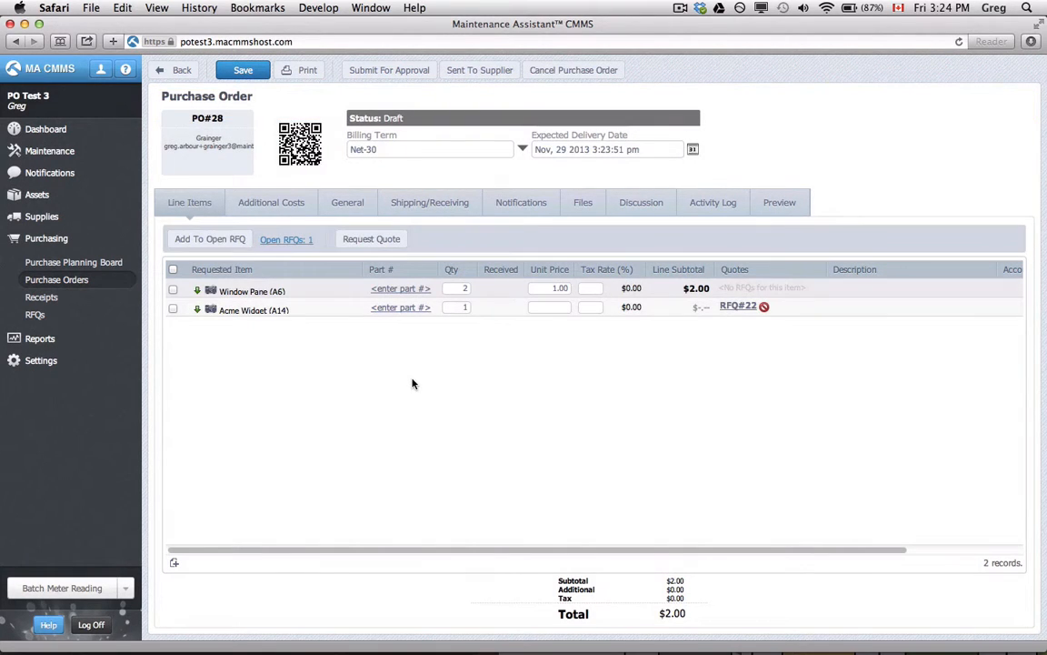
Submit the draft purchase order for approval with the comment "ok"
{"action": "left_click", "coordinate": [391, 72]}
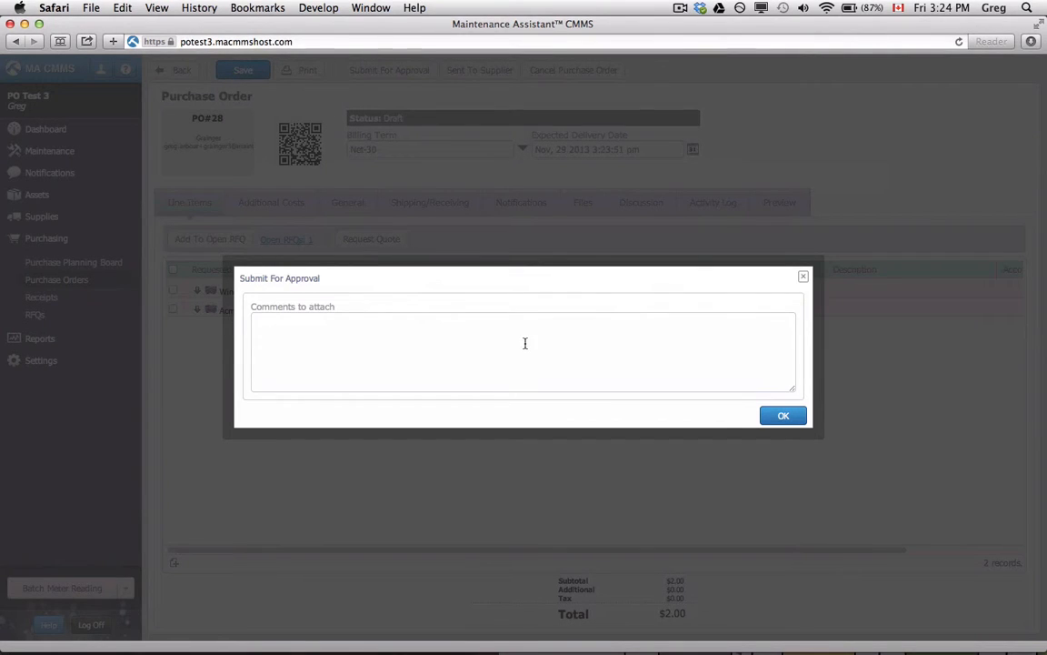
{"action": "left_click", "coordinate": [592, 340]}
{"action": "type", "text": "ok"}
{"action": "left_click", "coordinate": [783, 415]}
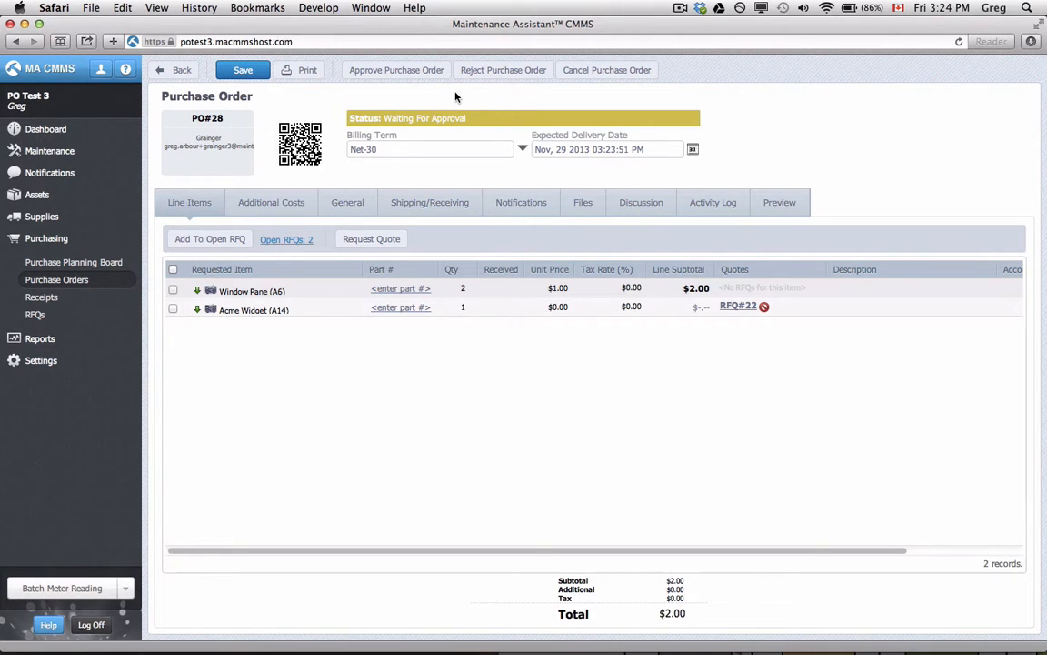
Approve the purchase order that is waiting for approval, attaching the comment "Approved"
{"action": "left_click", "coordinate": [402, 73]}
{"action": "type", "text": "Approved"}
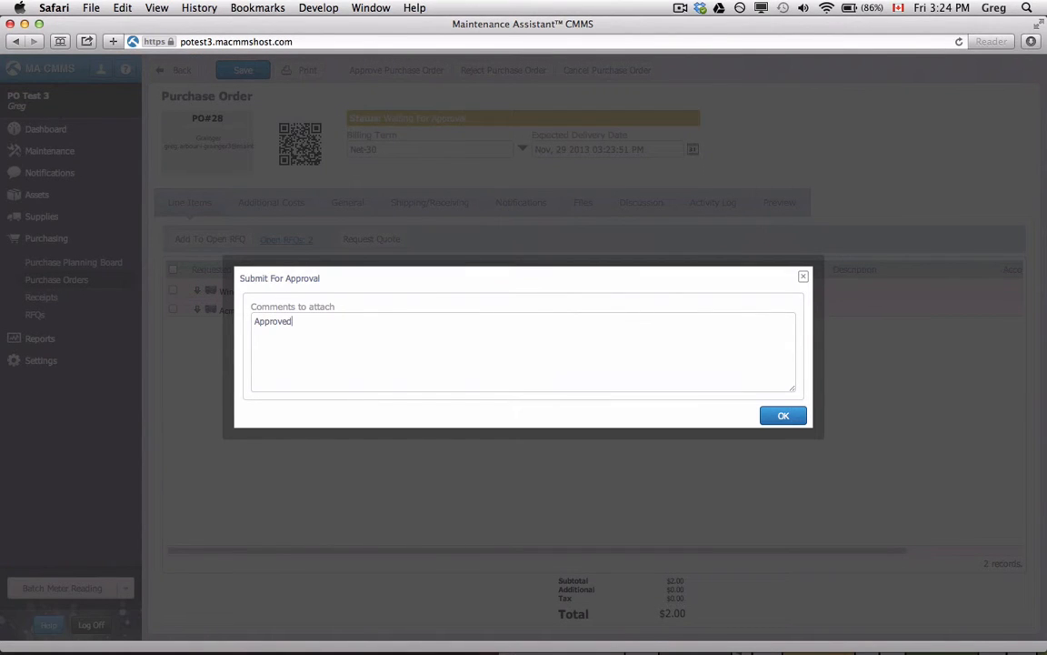
{"action": "left_click", "coordinate": [784, 416]}
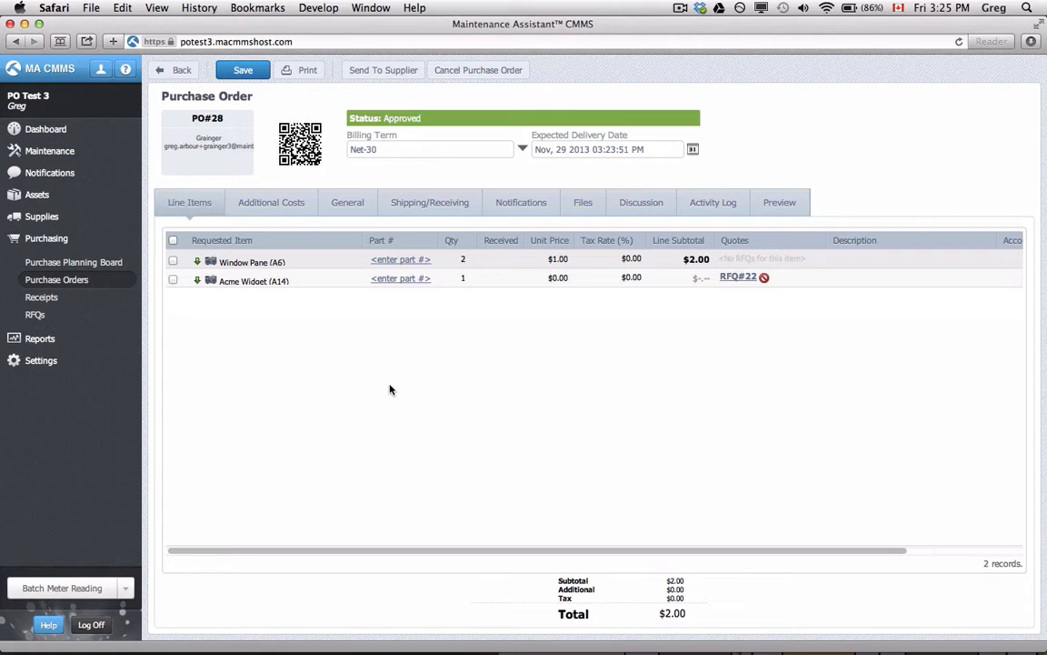
Save the approved purchase order and mark it as sent to the supplier with the comment "Ok"
{"action": "left_click", "coordinate": [222, 71]}
{"action": "left_click", "coordinate": [388, 76]}
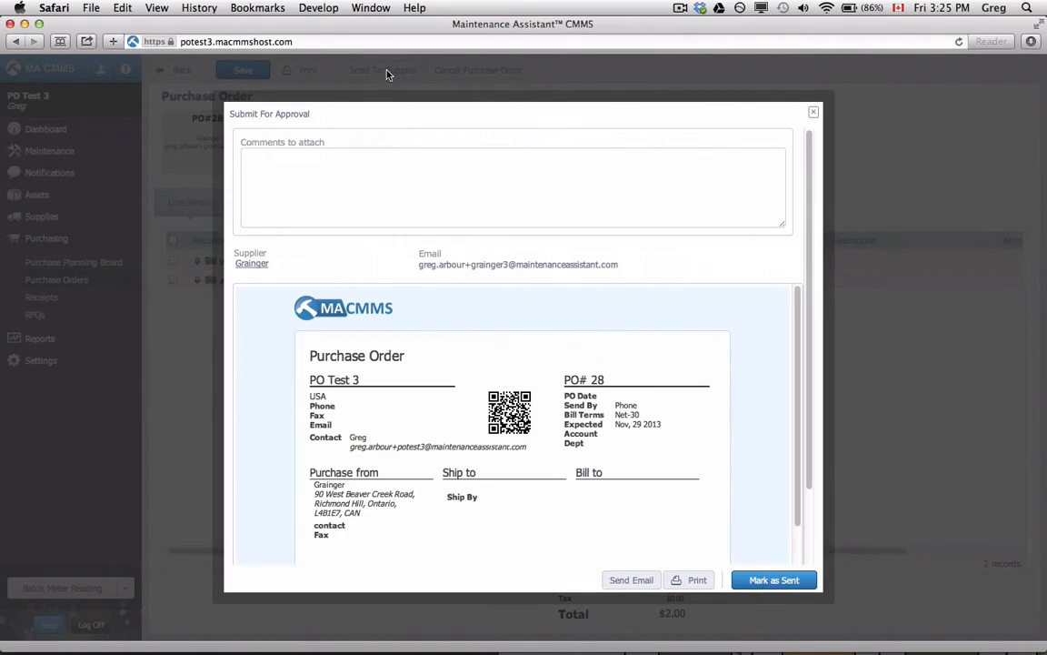
{"action": "left_click", "coordinate": [760, 579]}
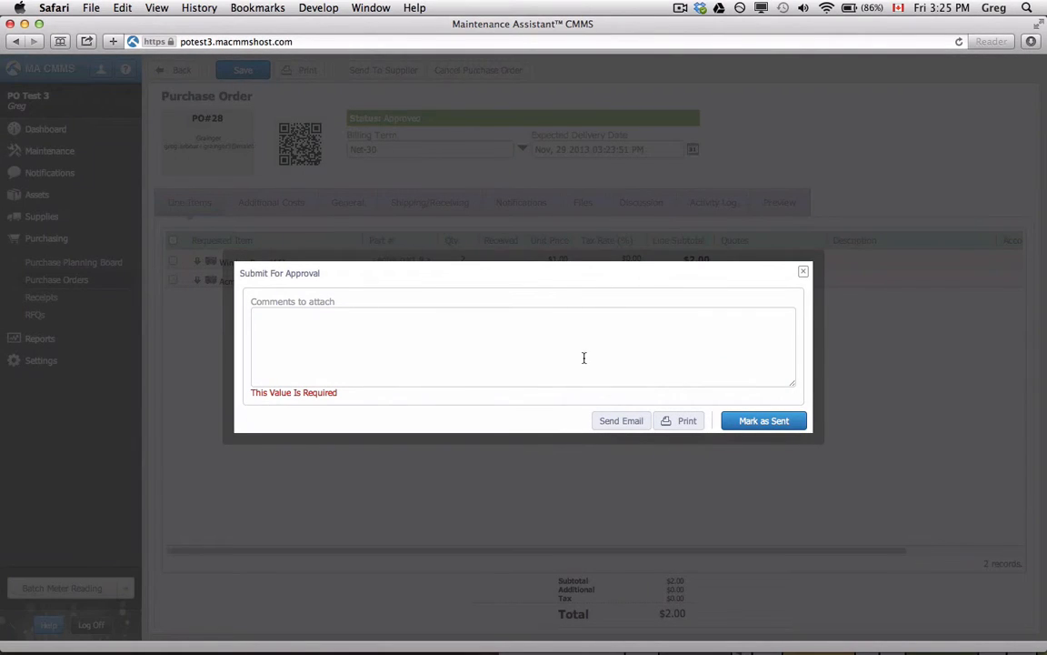
{"action": "left_click", "coordinate": [583, 357]}
{"action": "type", "text": "Ok"}
{"action": "left_click", "coordinate": [746, 419]}
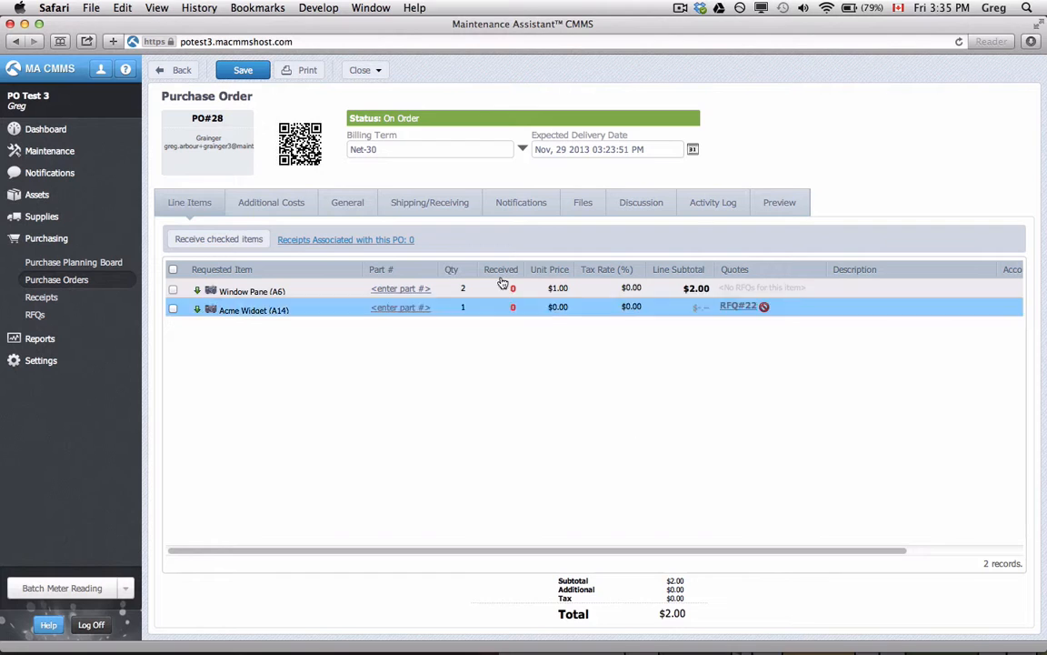
Close the purchase order by setting its status to Order Not Fulfilled
{"action": "left_click", "coordinate": [364, 71]}
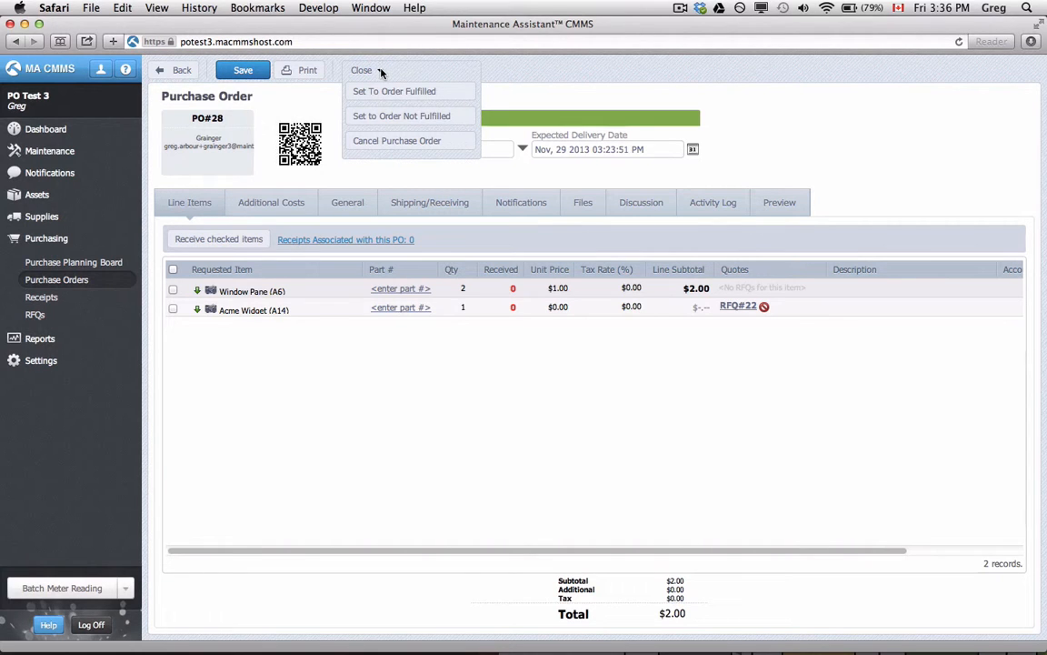
{"action": "left_click", "coordinate": [402, 116]}
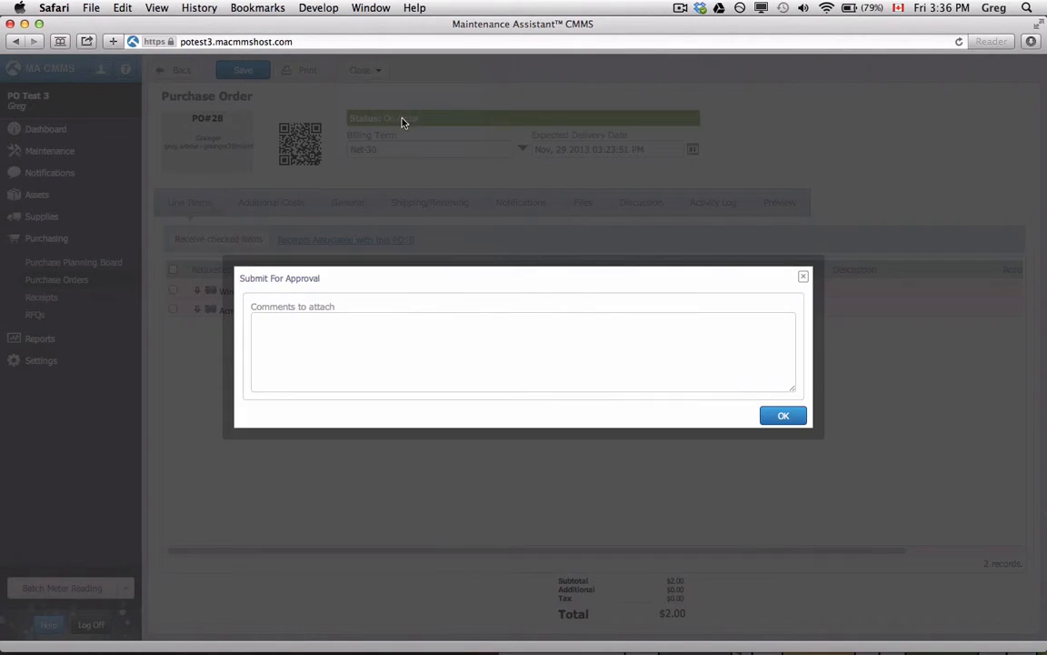
{"action": "left_click", "coordinate": [780, 420]}
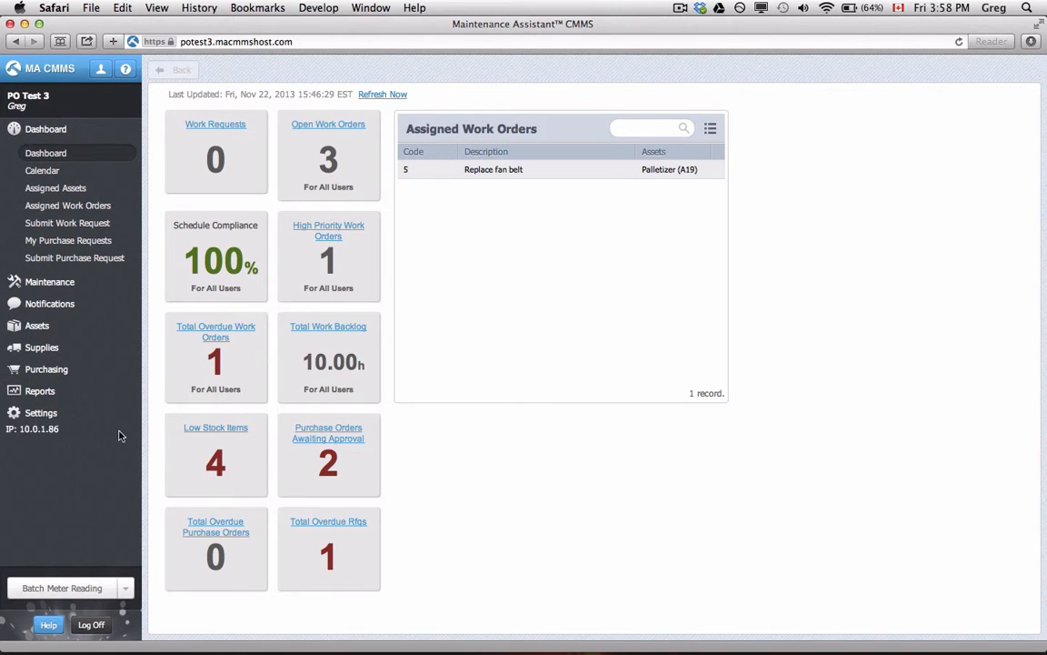
Open the lookup tables in the CMMS settings and go to the purchase order statuses
{"action": "left_click", "coordinate": [69, 416]}
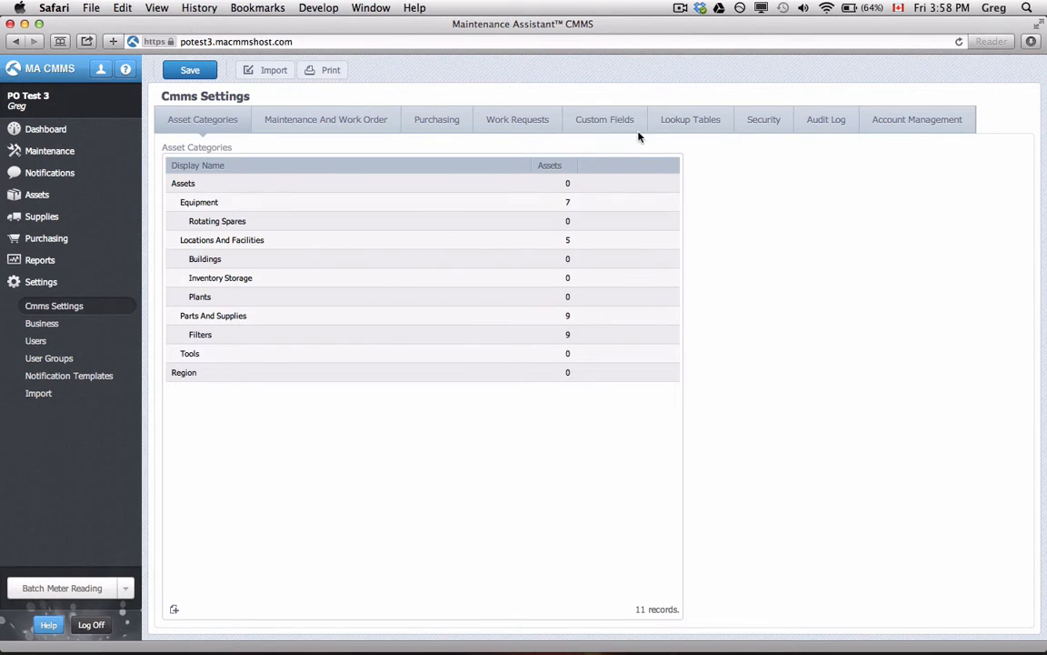
{"action": "left_click", "coordinate": [671, 124]}
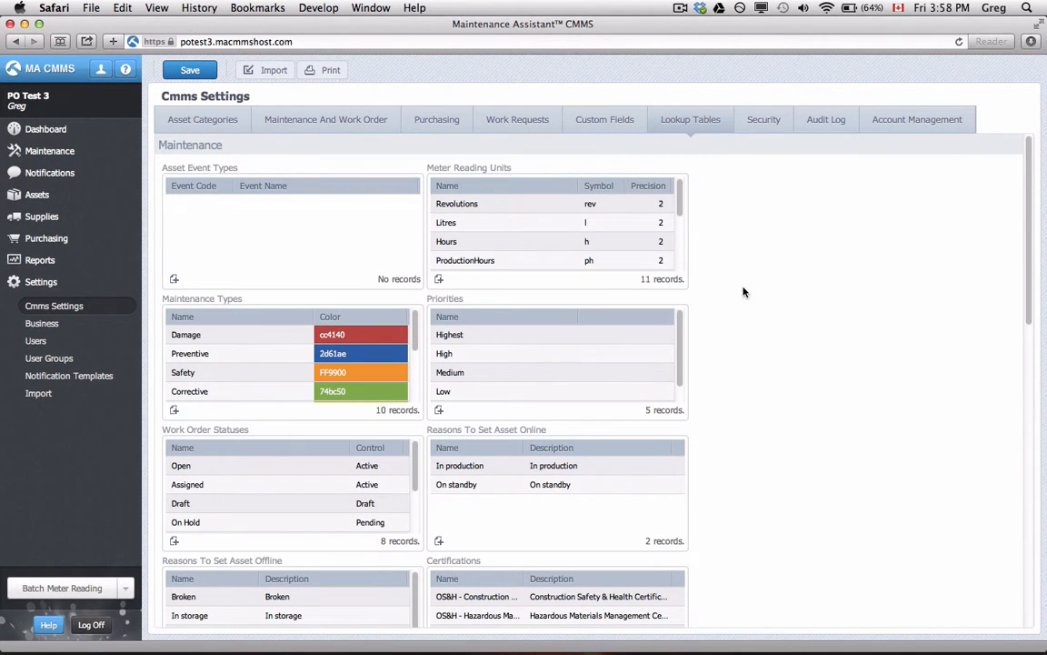
{"action": "scroll", "coordinate": [753, 308], "scroll_direction": "down", "scroll_amount": 10}
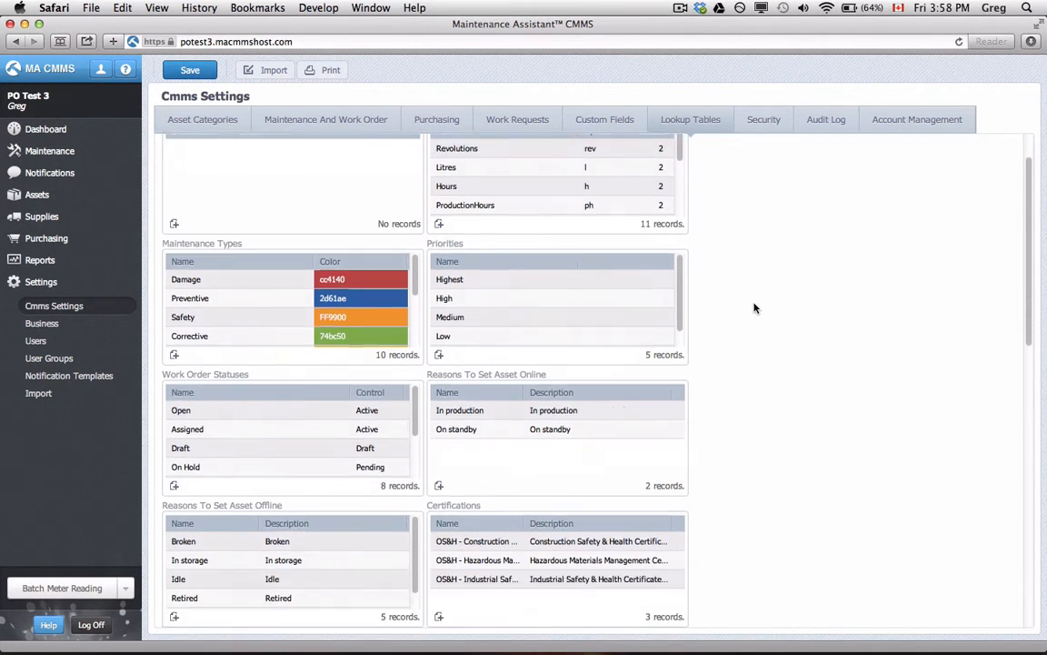
{"action": "scroll", "coordinate": [753, 308], "scroll_direction": "down", "scroll_amount": 7}
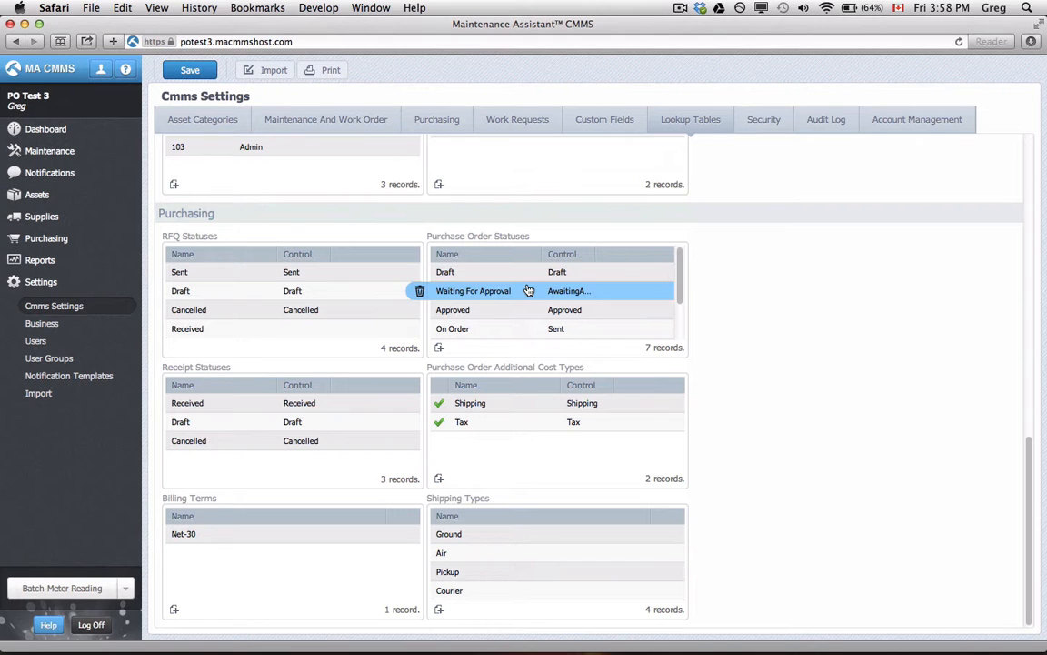
{"action": "scroll", "coordinate": [528, 290], "scroll_direction": "down", "scroll_amount": 3}
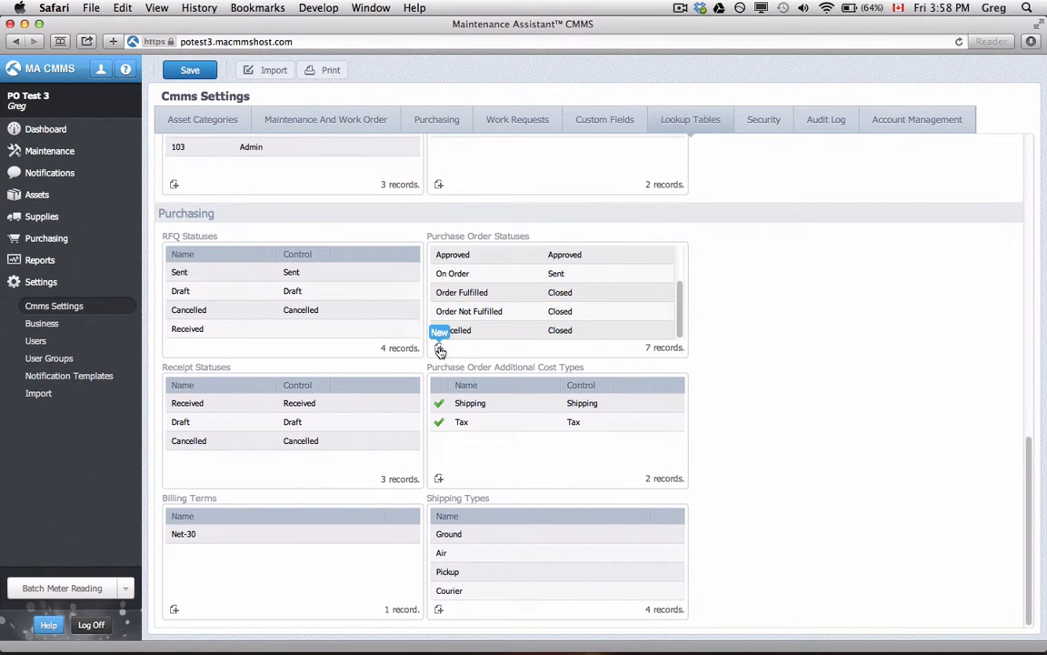
Add a purchase order status named "Awaiting approval by Purchasing Manager" with its control set to AwaitingApproval
{"action": "left_click", "coordinate": [440, 350]}
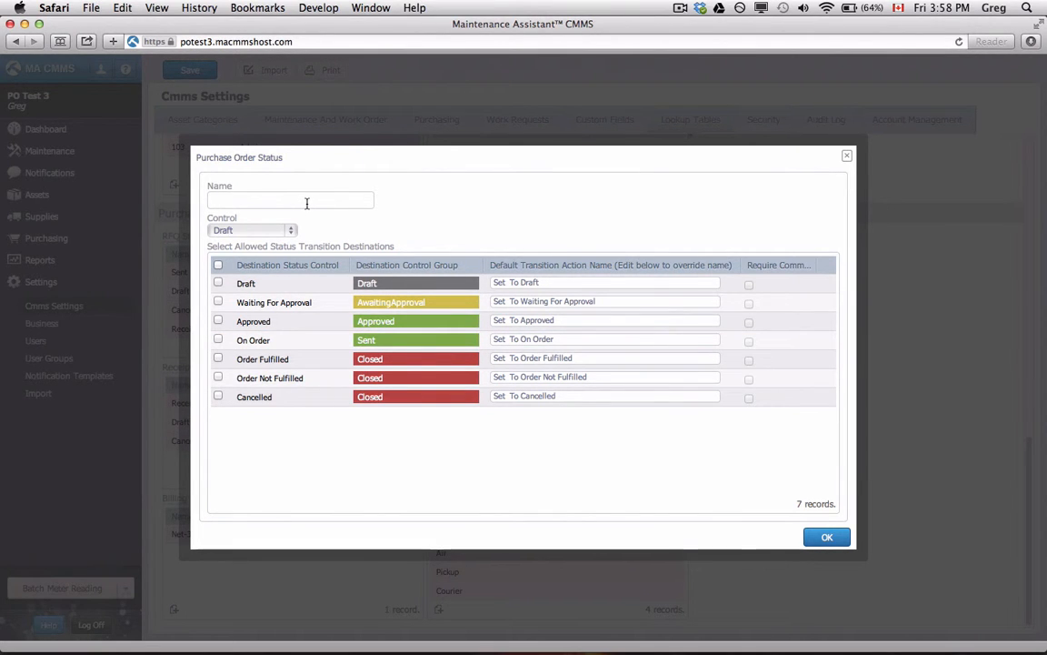
{"action": "type", "text": "Aw"}
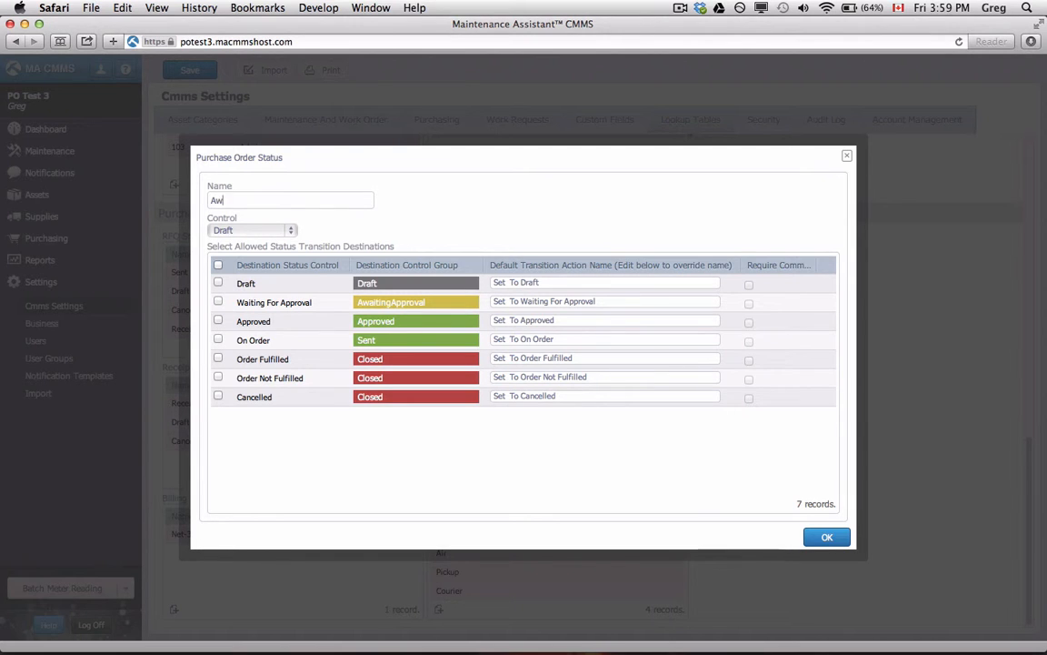
{"action": "type", "text": "aiting approve"}
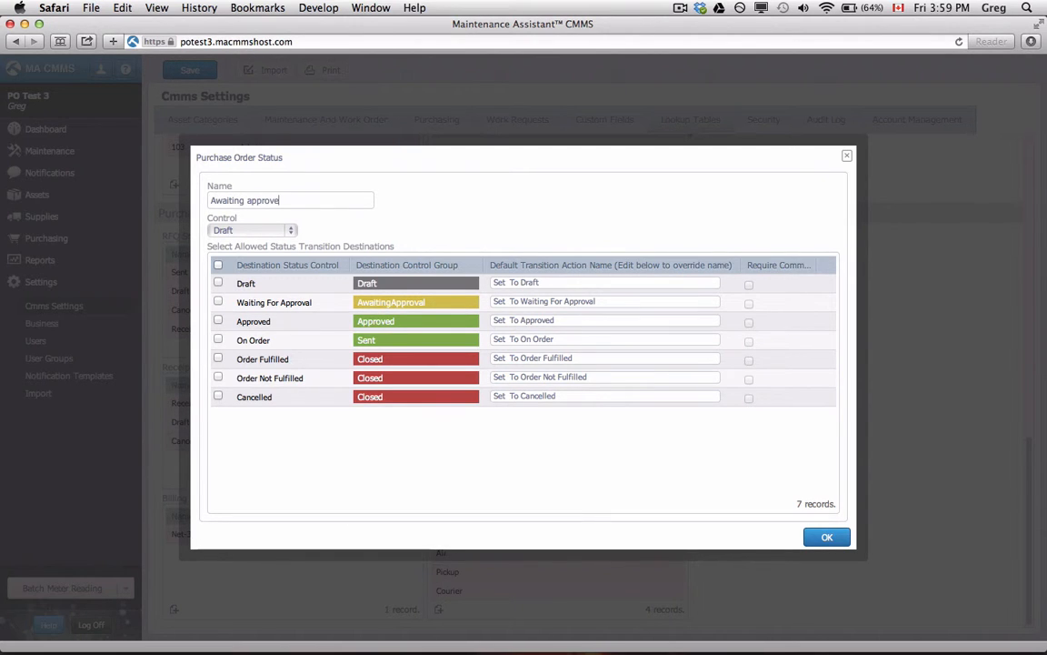
{"action": "key", "text": "BackSpace"}
{"action": "type", "text": "al by Purchasin"}
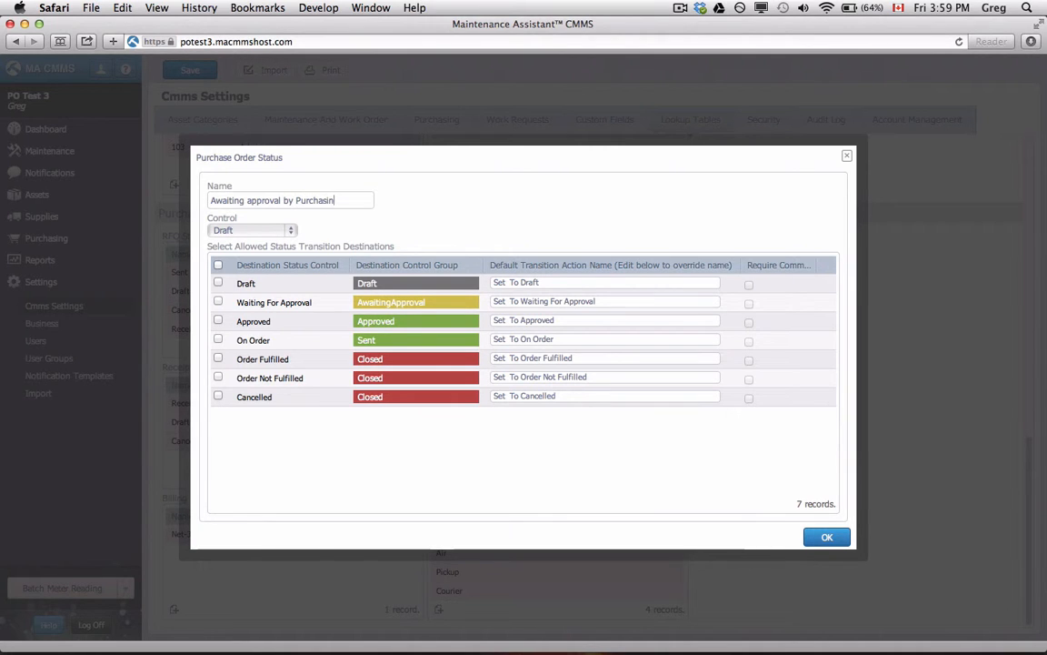
{"action": "type", "text": "g Manager"}
{"action": "key", "text": "Up"}
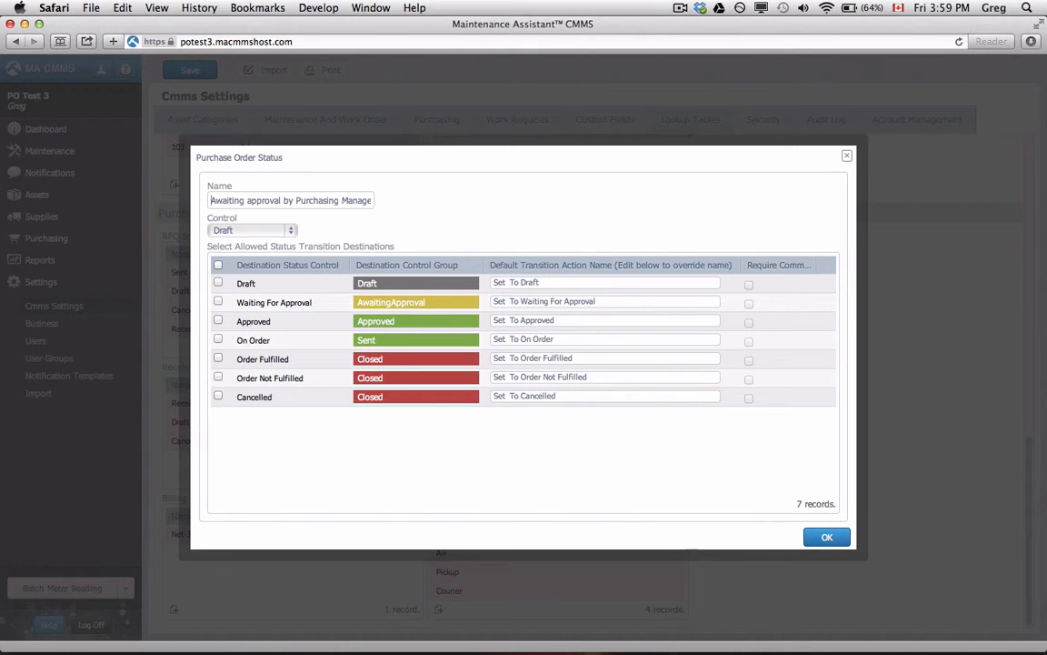
{"action": "left_click", "coordinate": [288, 231]}
{"action": "left_click", "coordinate": [280, 245]}
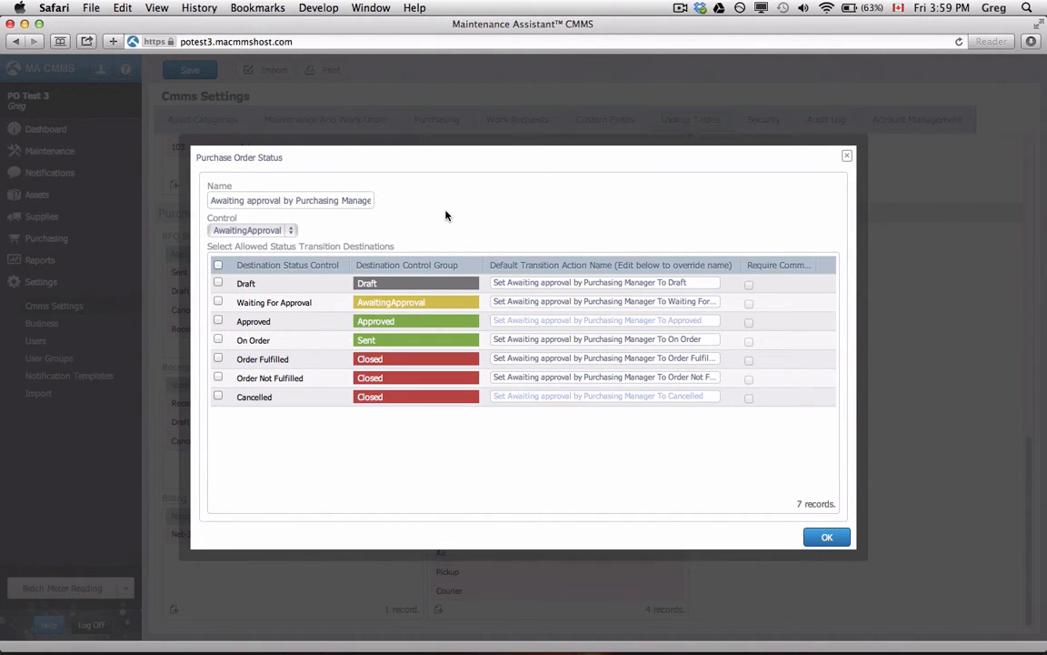
{"action": "left_click_drag", "start_coordinate": [260, 200], "coordinate": [434, 200]}
{"action": "left_click", "coordinate": [433, 200]}
Allow the new purchase order status to transition to Approved, Draft and Cancelled, and confirm the status
{"action": "left_click", "coordinate": [218, 320]}
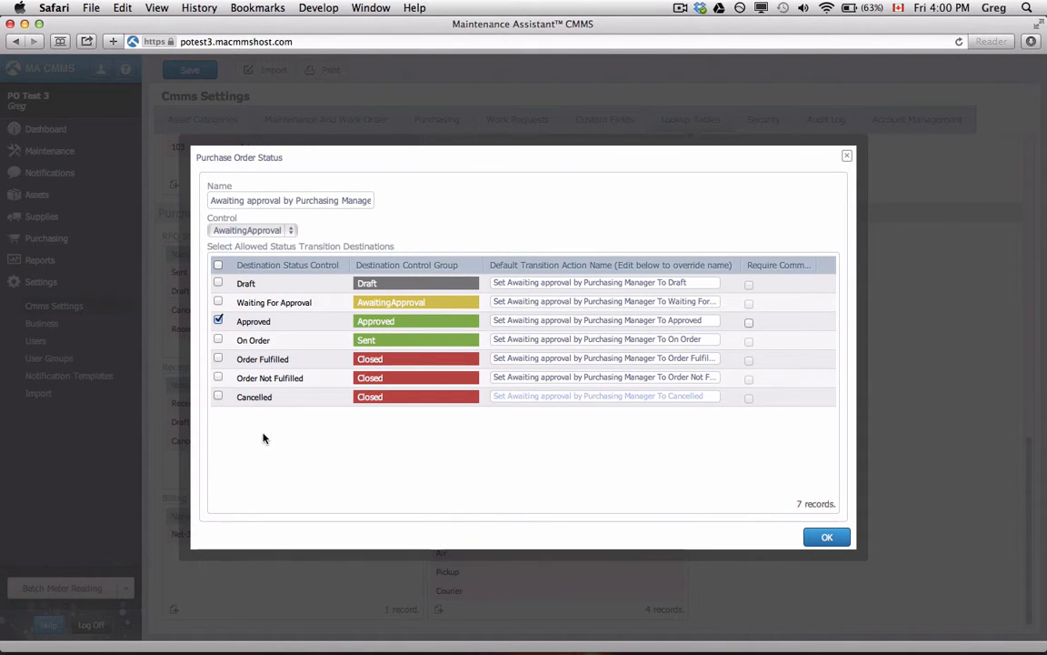
{"action": "left_click", "coordinate": [218, 283]}
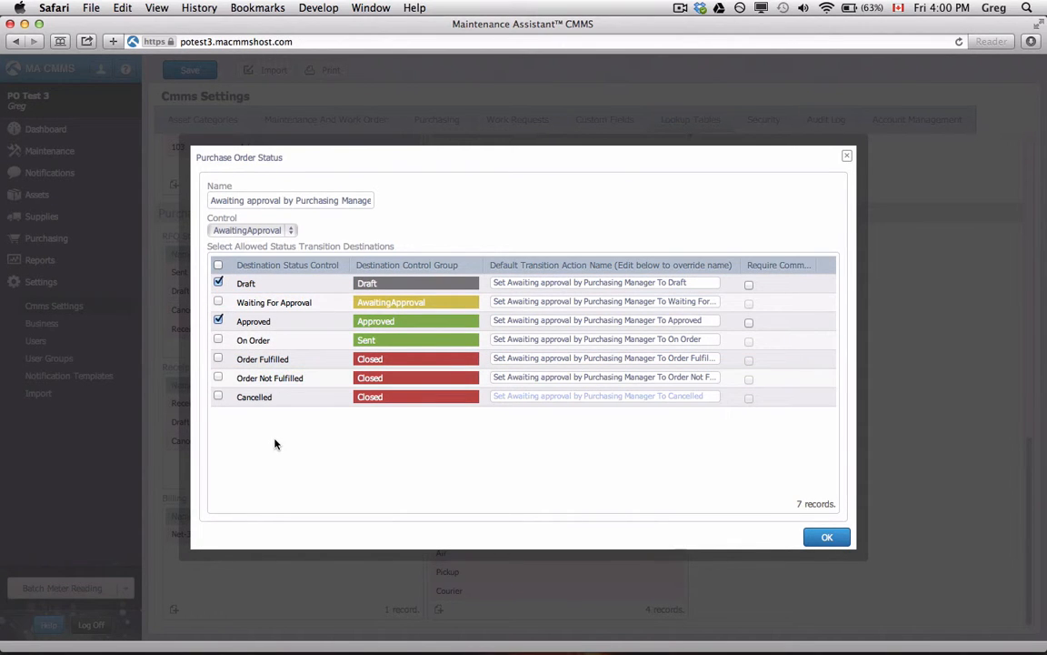
{"action": "left_click", "coordinate": [218, 398]}
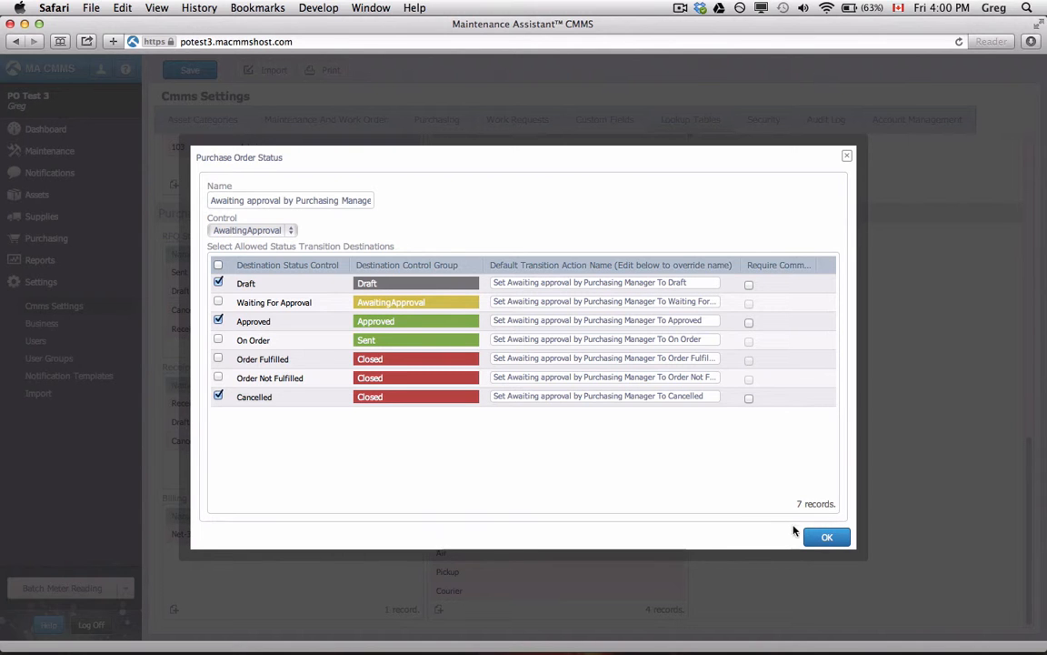
{"action": "left_click", "coordinate": [818, 538]}
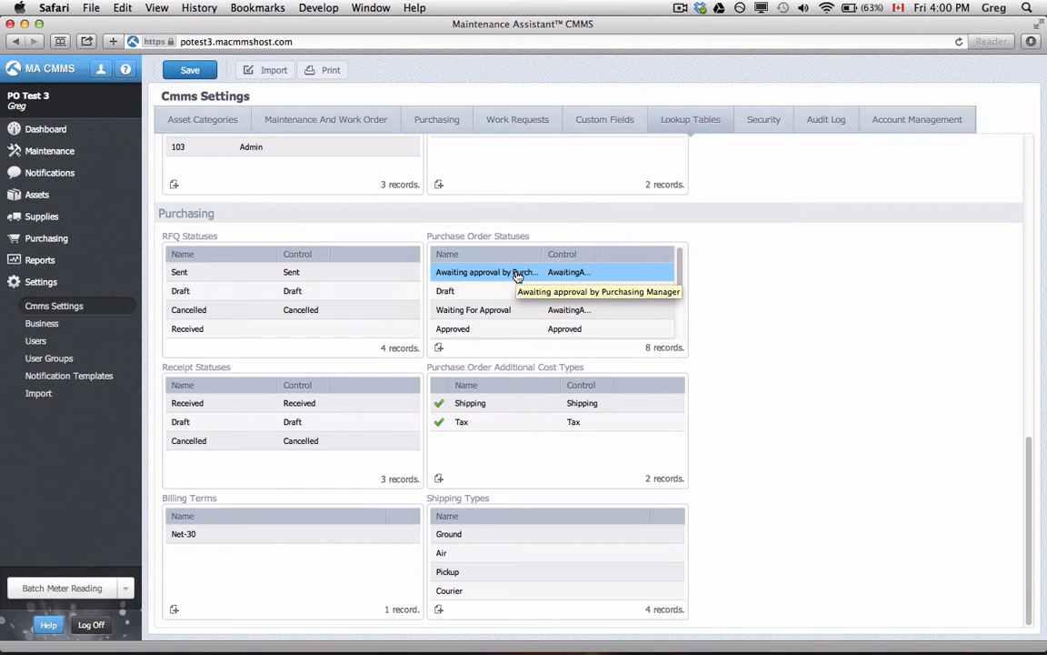
Edit the Draft purchase order status to allow a transition to "Awaiting approval by Purchasing Manager" with a required comment
{"action": "left_click", "coordinate": [465, 297]}
{"action": "double_click", "coordinate": [464, 297]}
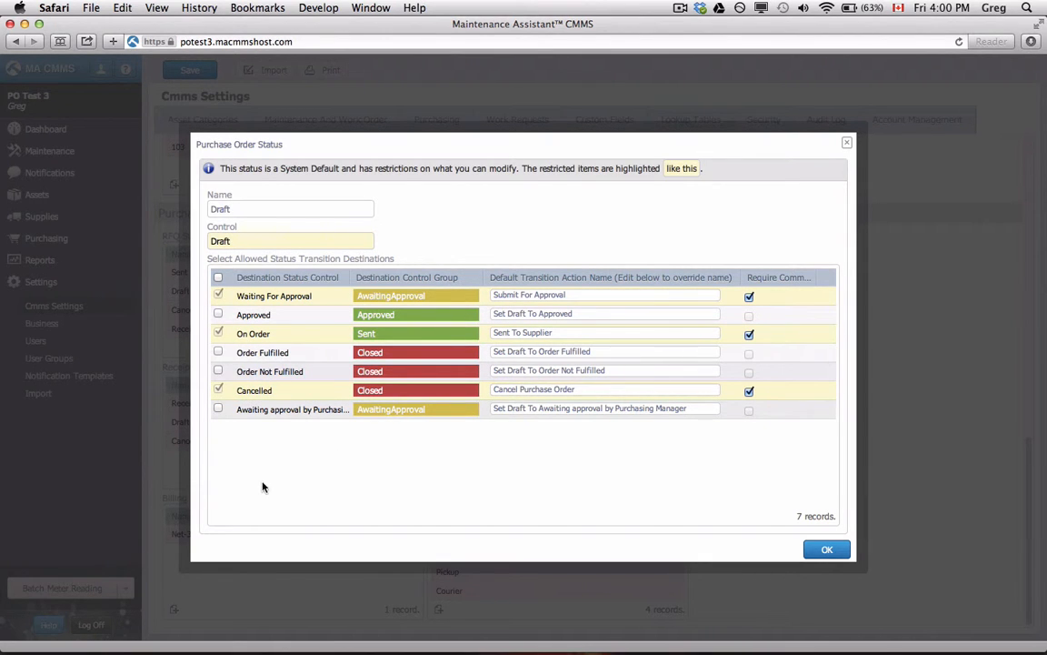
{"action": "left_click", "coordinate": [218, 409]}
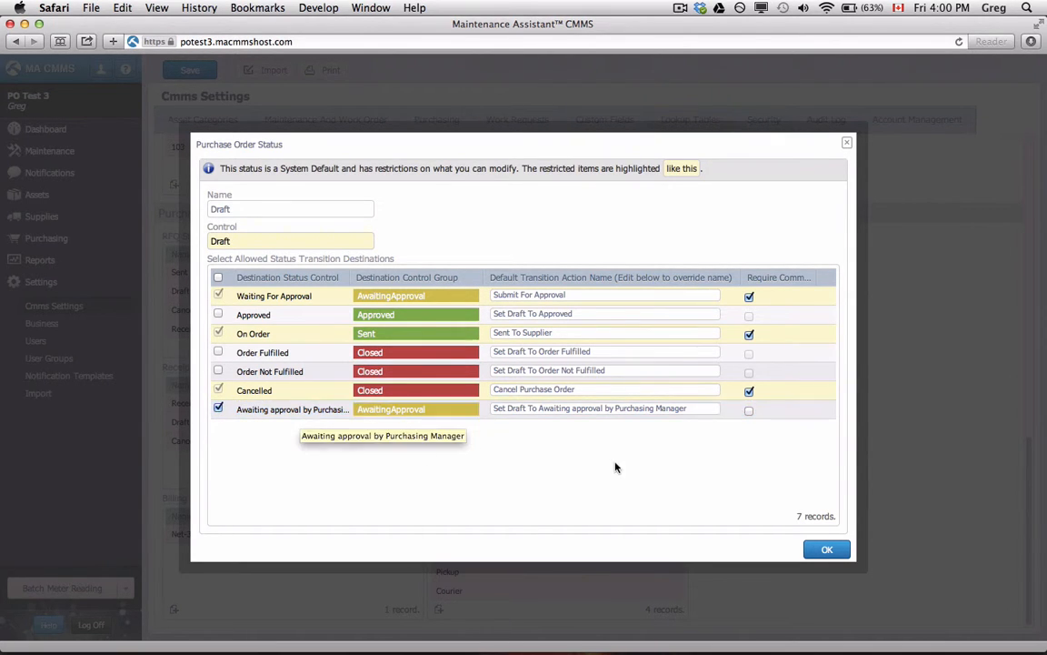
{"action": "left_click", "coordinate": [748, 410]}
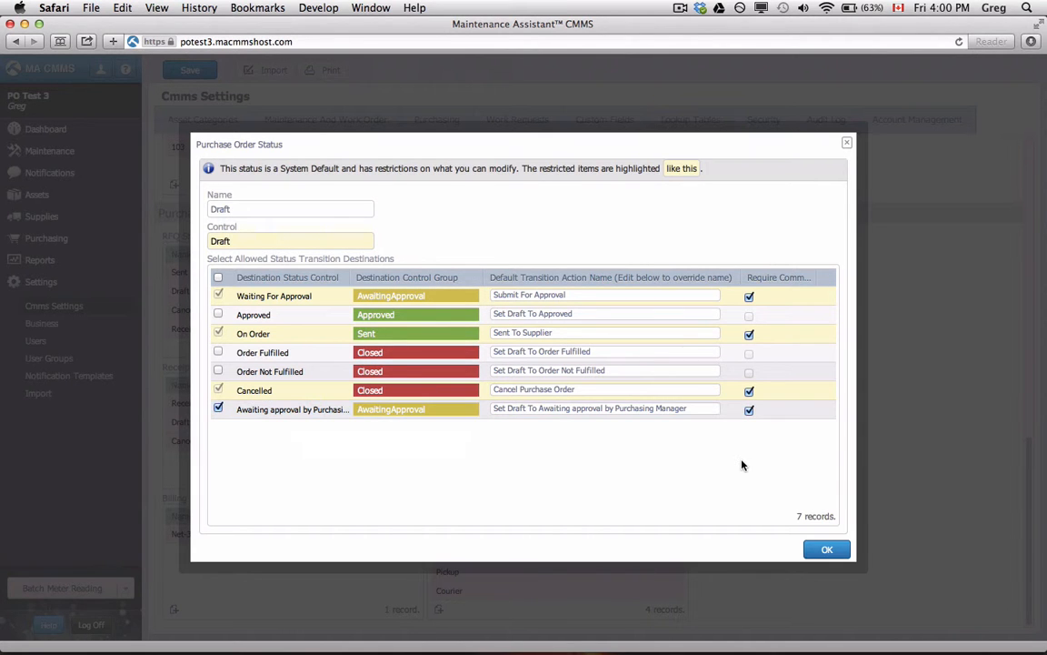
{"action": "left_click", "coordinate": [826, 550]}
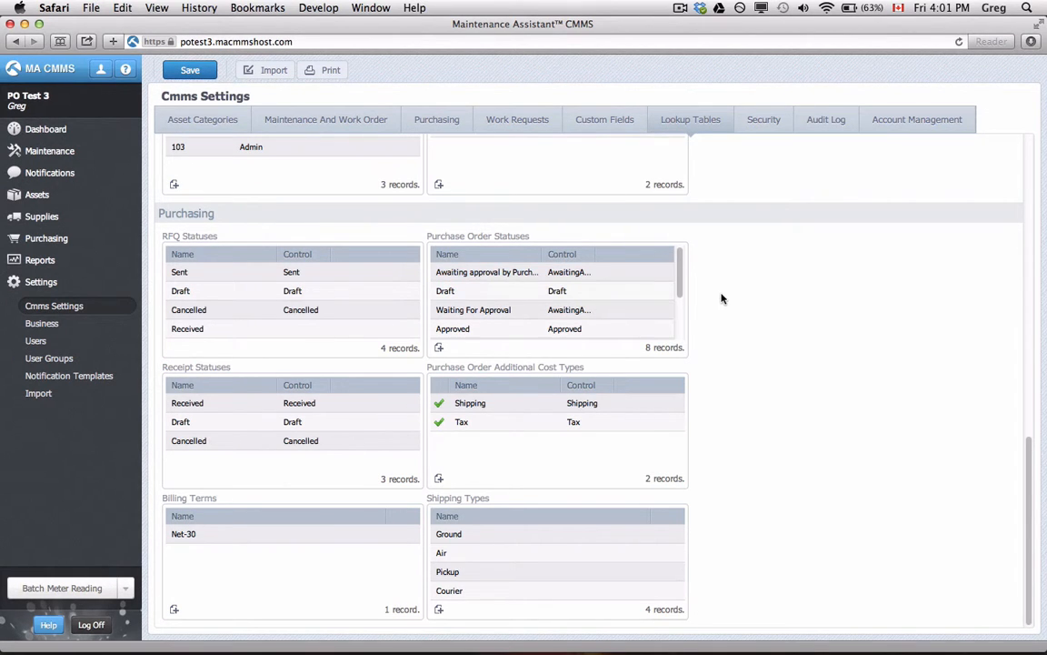
Create a new purchase order from the purchase orders list
{"action": "left_click", "coordinate": [42, 238]}
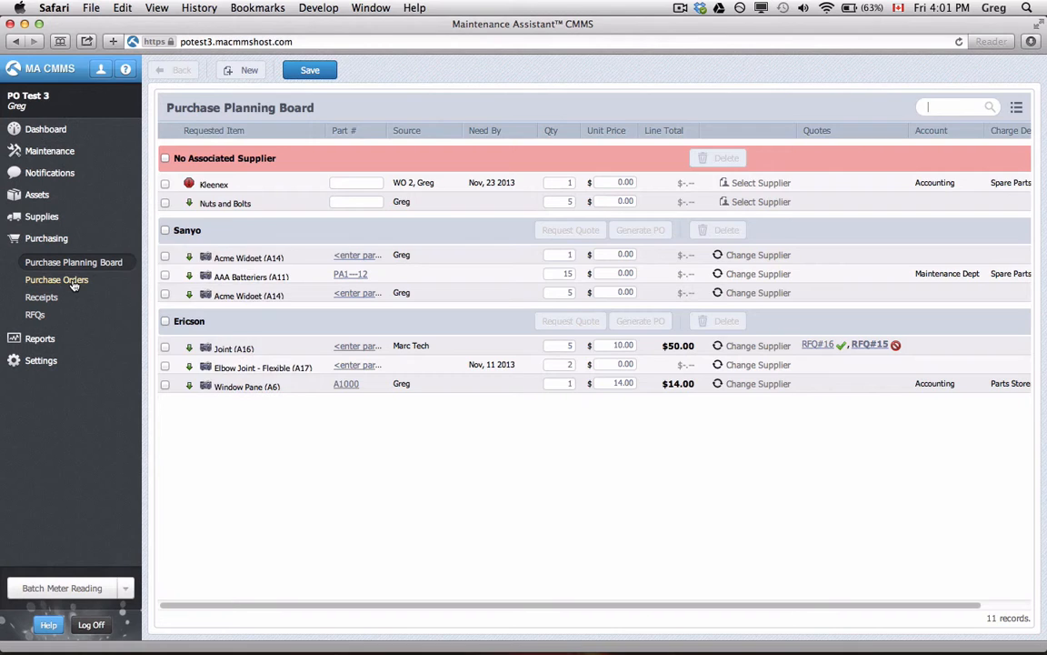
{"action": "left_click", "coordinate": [71, 281]}
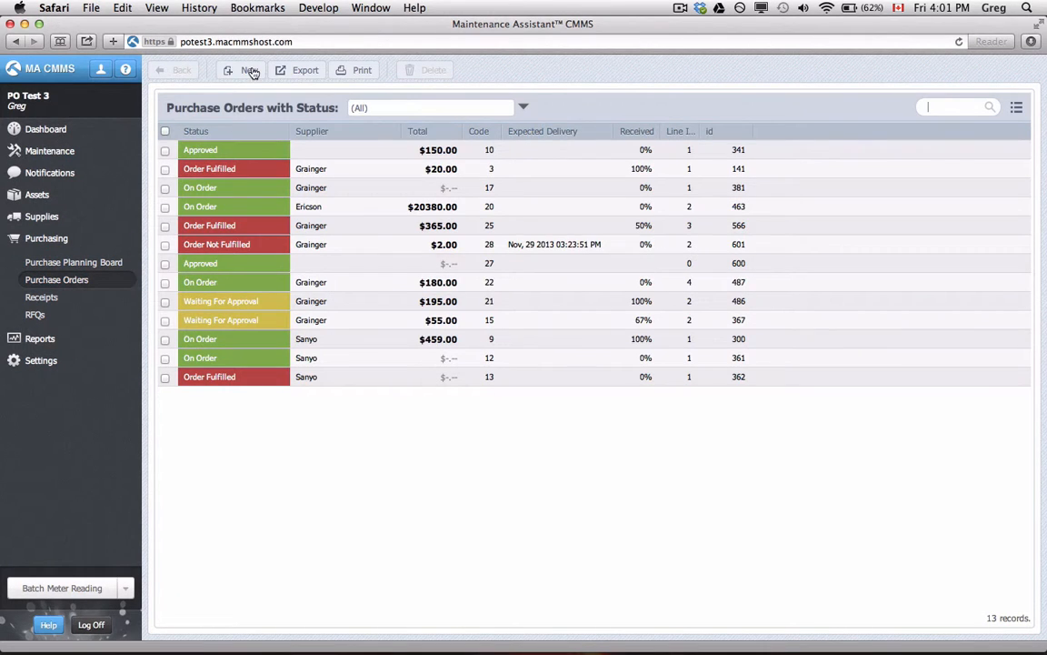
{"action": "left_click", "coordinate": [251, 71]}
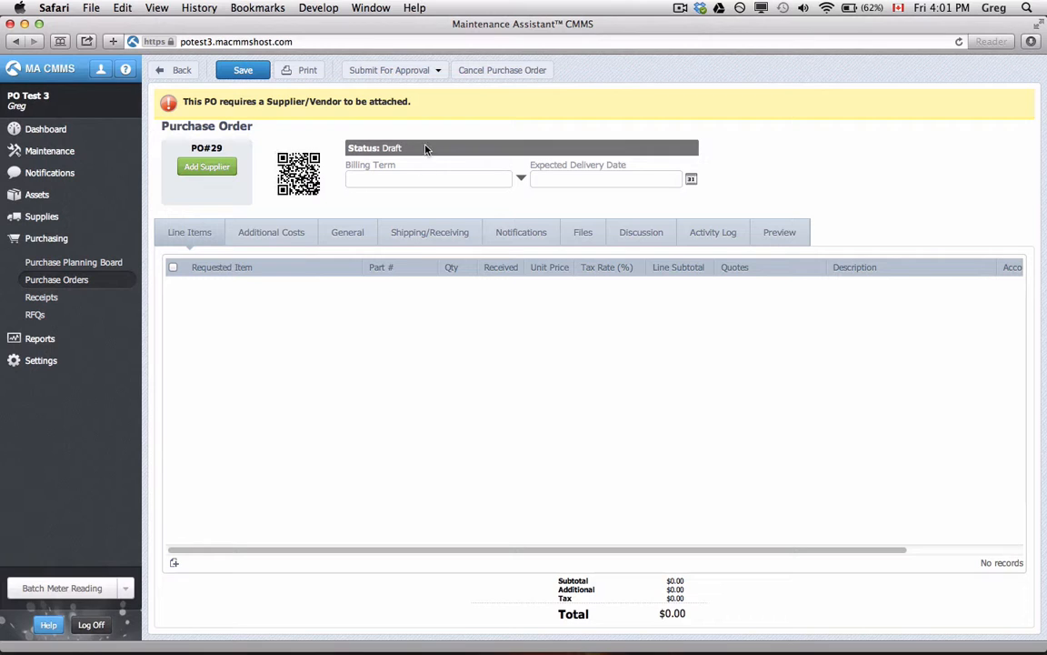
Set the draft purchase order to "Awaiting approval by Purchasing Manager", leaving the attached comment blank, and check its status line
{"action": "left_click", "coordinate": [427, 72]}
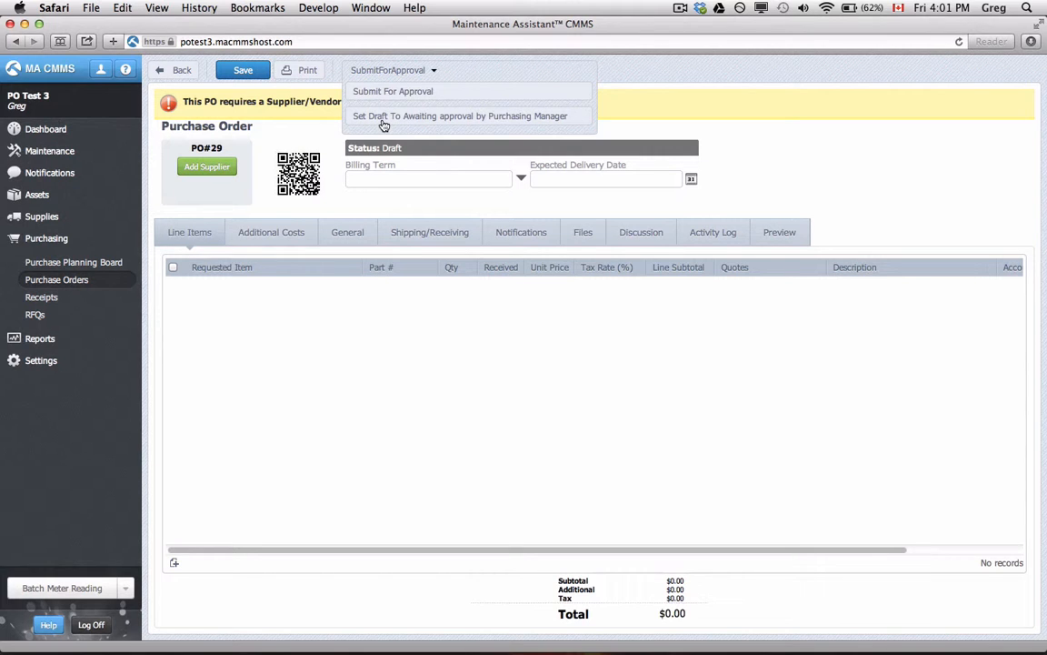
{"action": "left_click", "coordinate": [555, 125]}
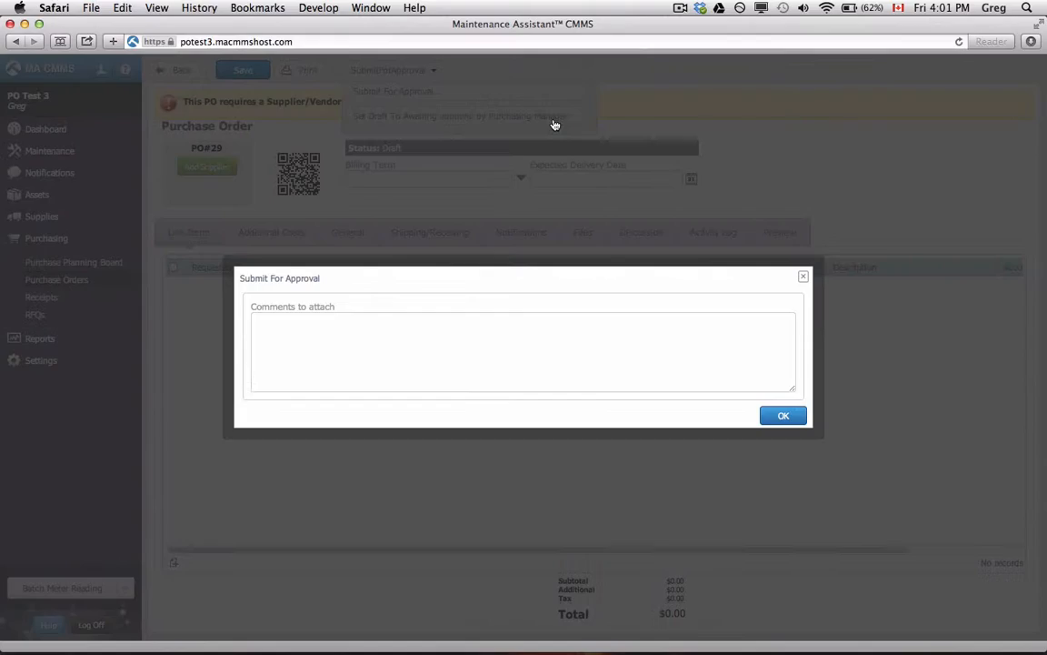
{"action": "left_click", "coordinate": [783, 417]}
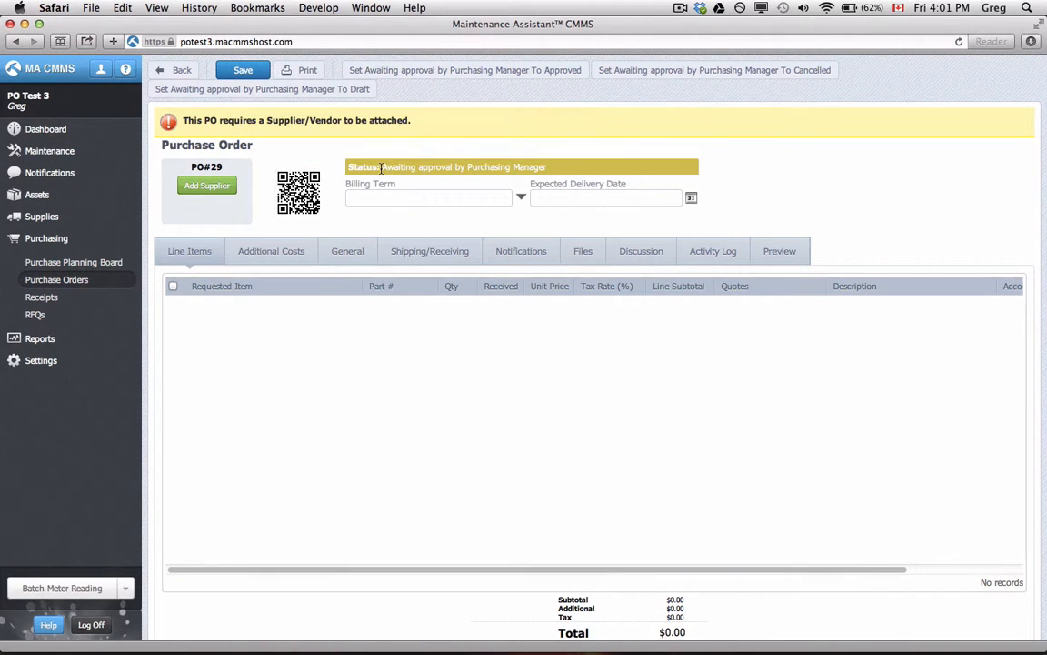
{"action": "left_click_drag", "start_coordinate": [381, 168], "coordinate": [534, 173]}
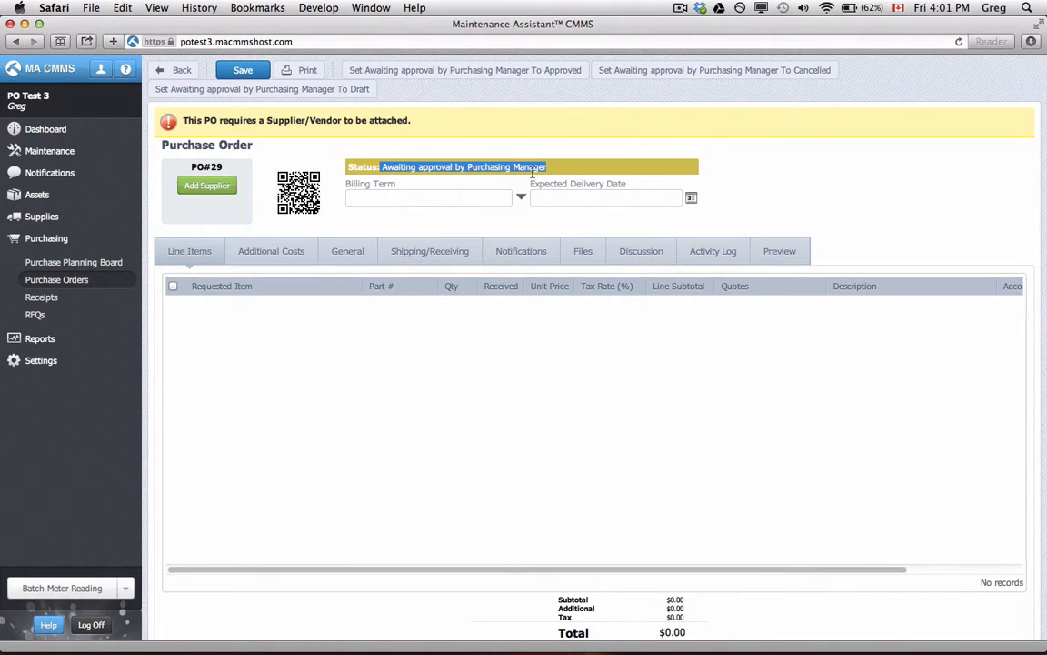
{"action": "left_click", "coordinate": [785, 185]}
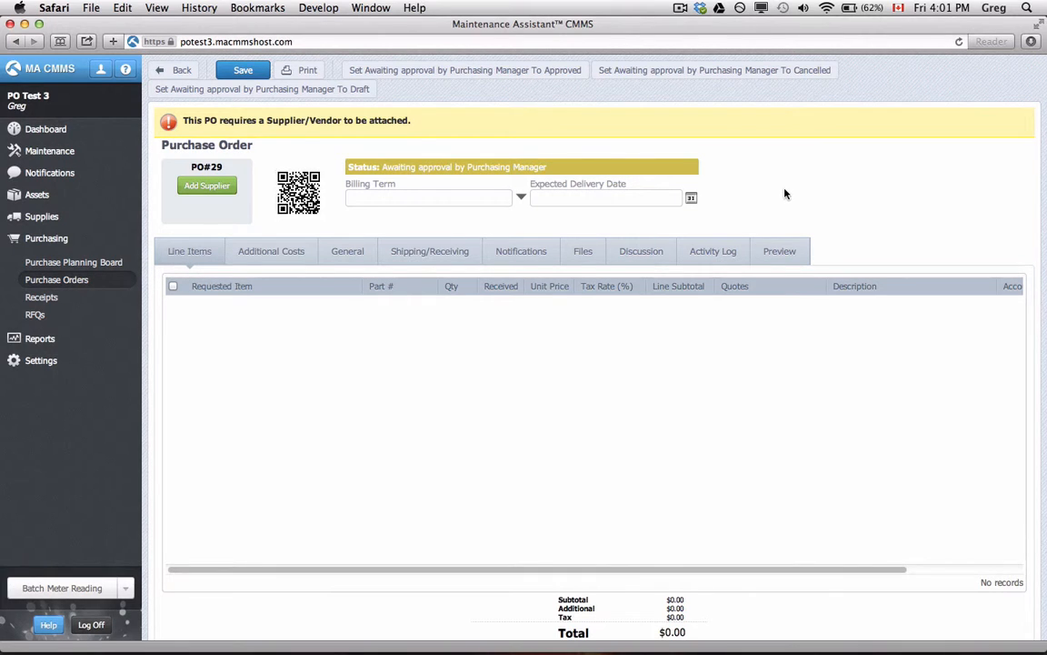